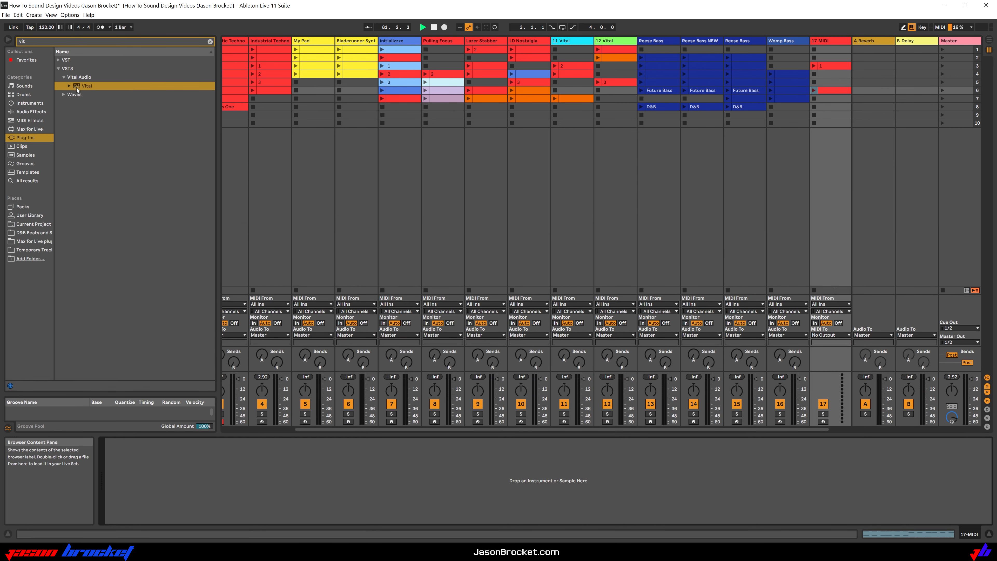
Load Vital onto the 17 MIDI track and set oscillator 1 to the square-wave frame of the Basic Shapes wavetable
drag(78, 89, 191, 478)
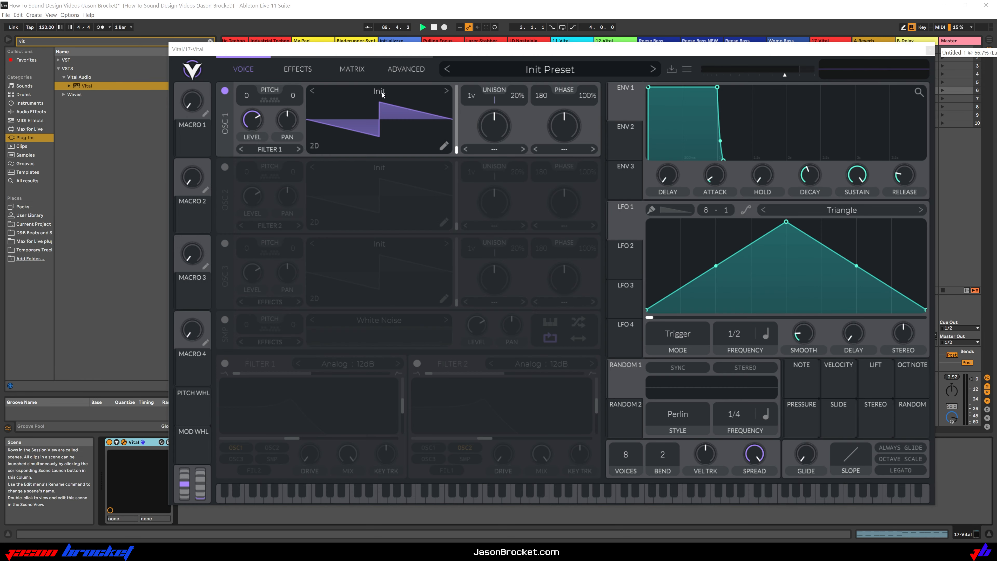
click(381, 92)
click(661, 112)
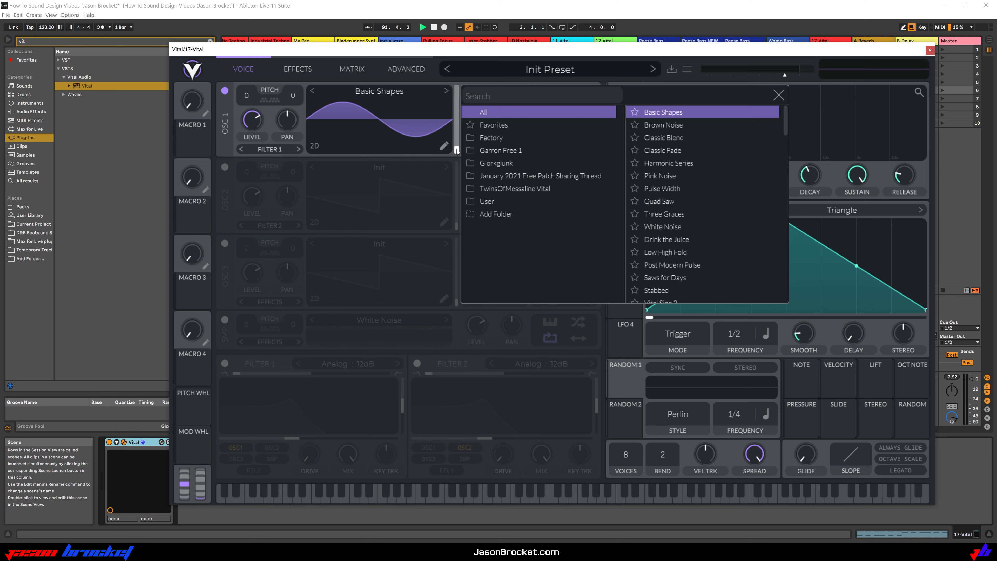
drag(457, 151, 458, 114)
click(779, 96)
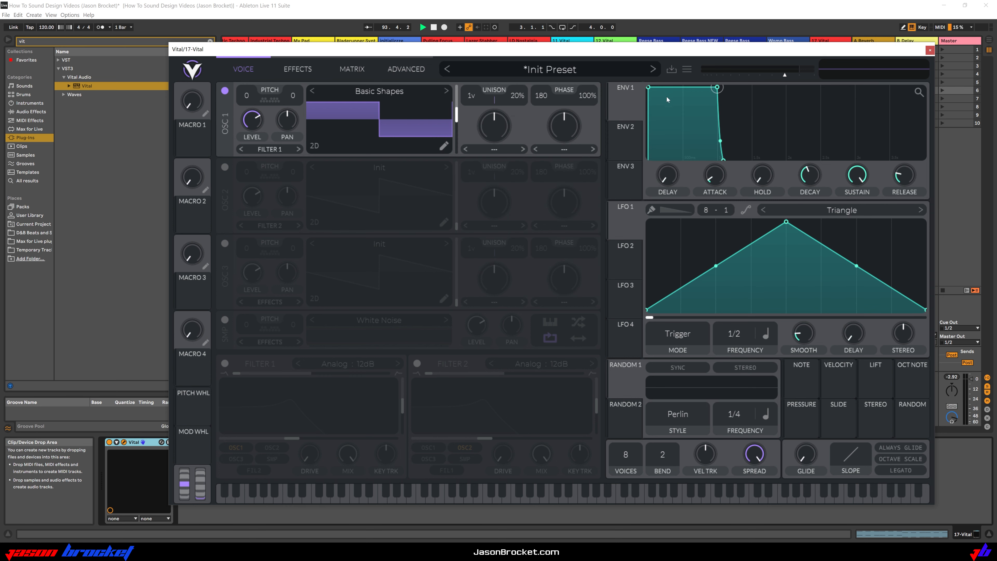
Transpose oscillator 1 to -12 semitones and set its unison detune to 0%
drag(248, 97, 248, 102)
drag(790, 46, 627, 57)
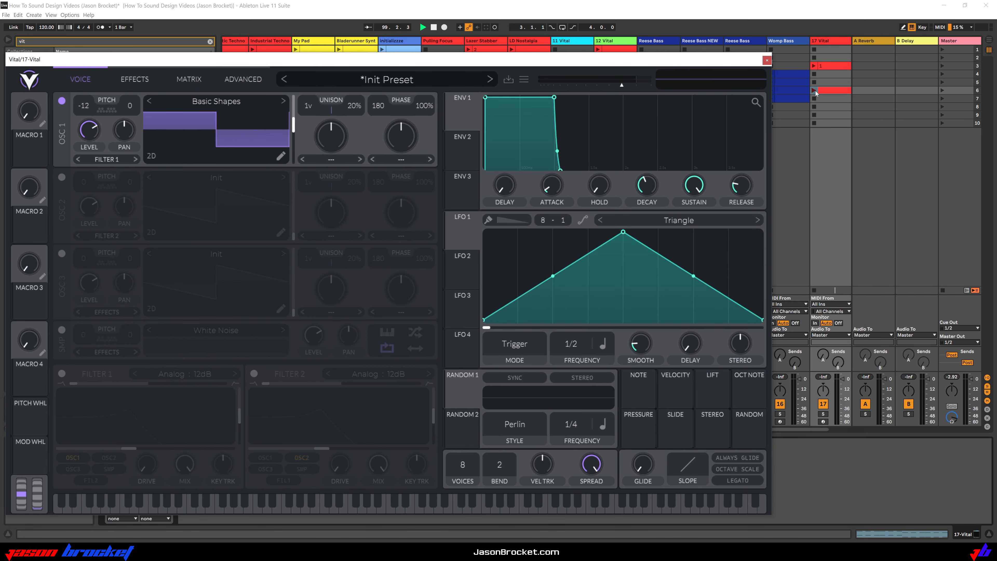
drag(605, 61, 732, 55)
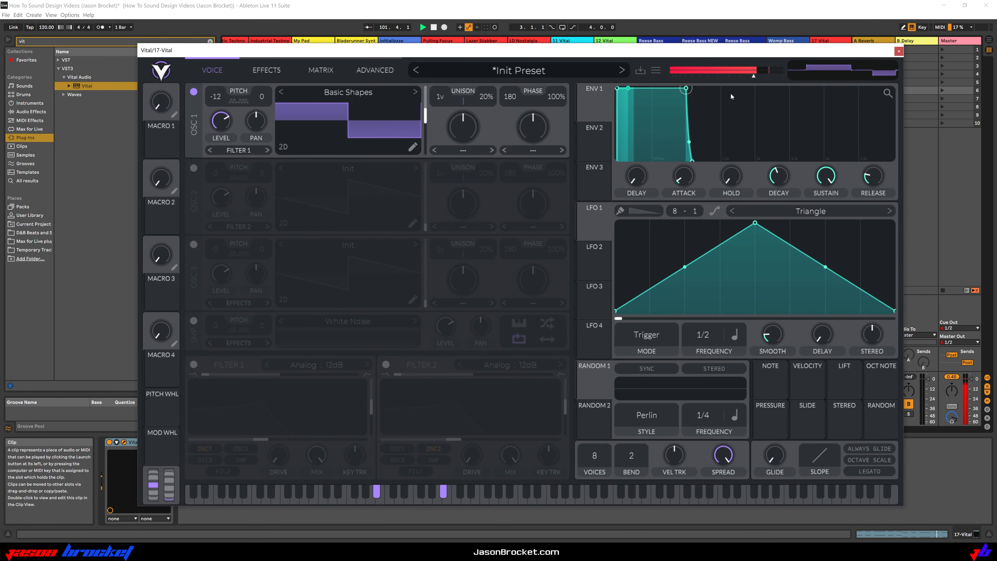
key(space)
drag(487, 99, 519, 203)
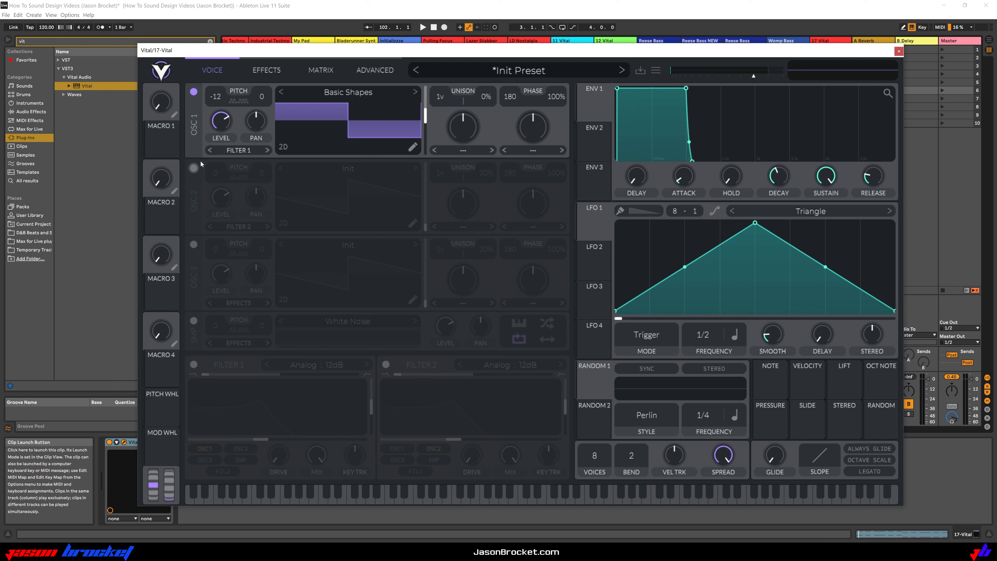
Enable oscillator 2 and set it to the sawtooth frame, about 104.5, of the Basic Shapes wavetable
click(193, 168)
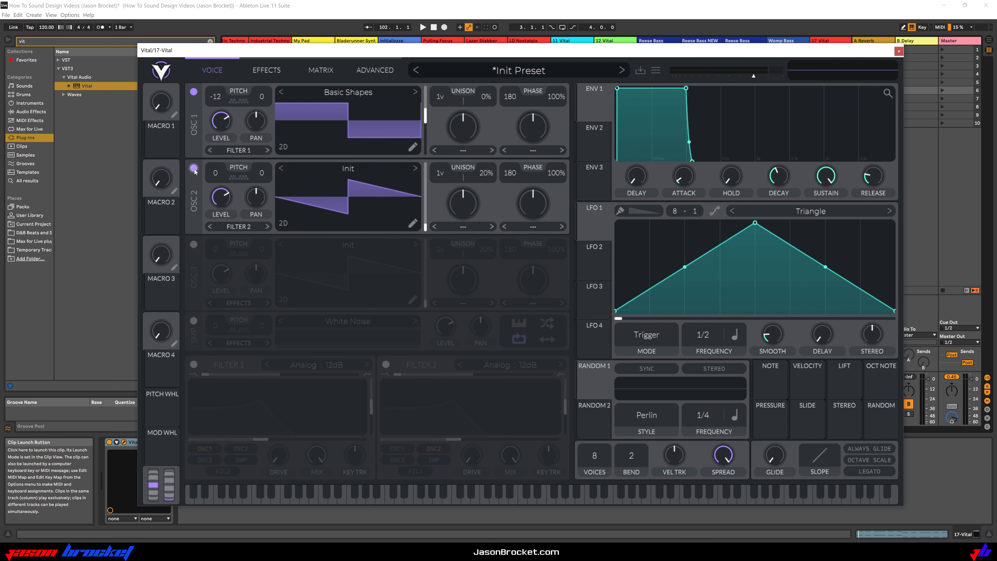
click(331, 172)
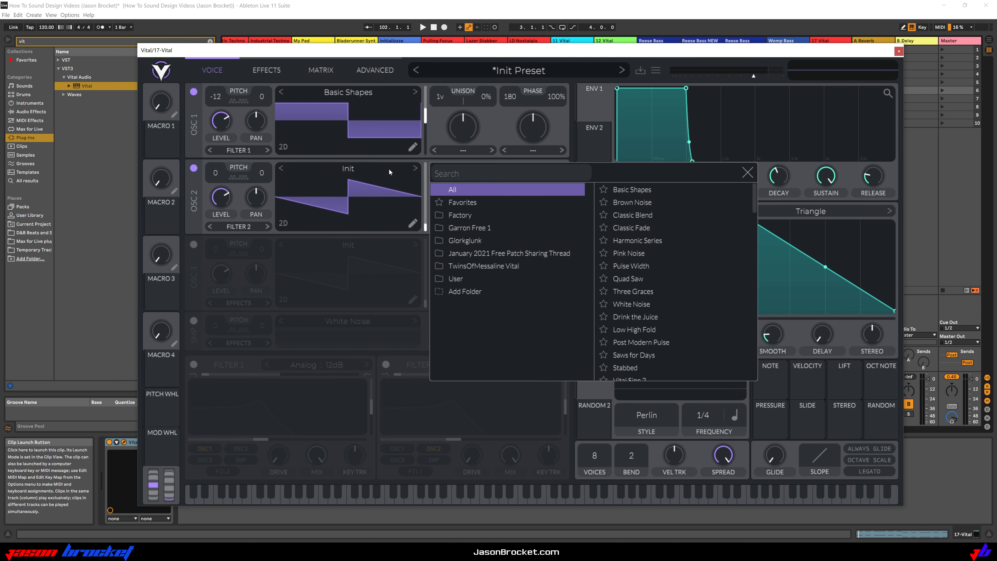
click(664, 189)
click(747, 173)
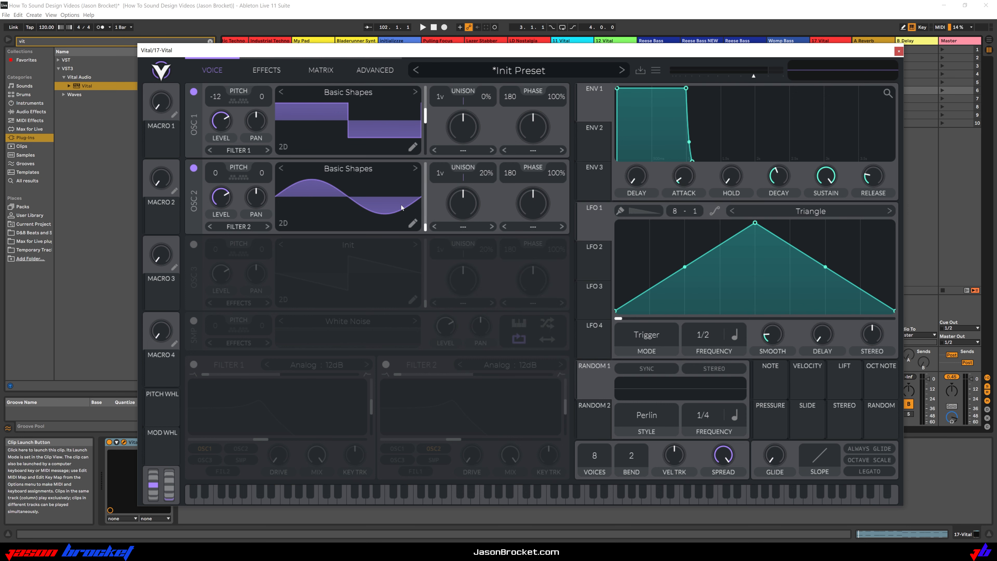
drag(425, 208, 424, 198)
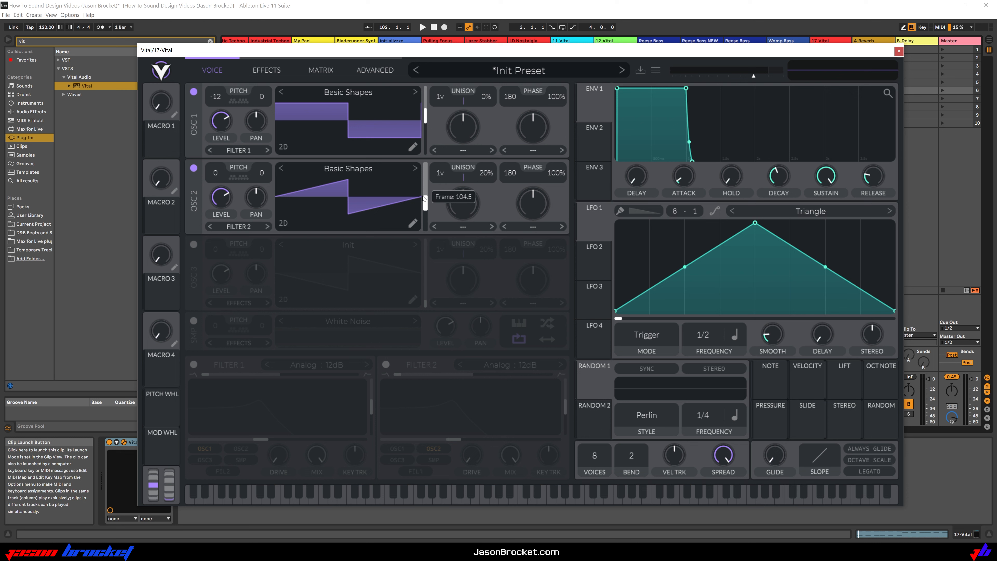
Audition the patch and reshape envelope 1 into a short decay with sustain at zero
key(space)
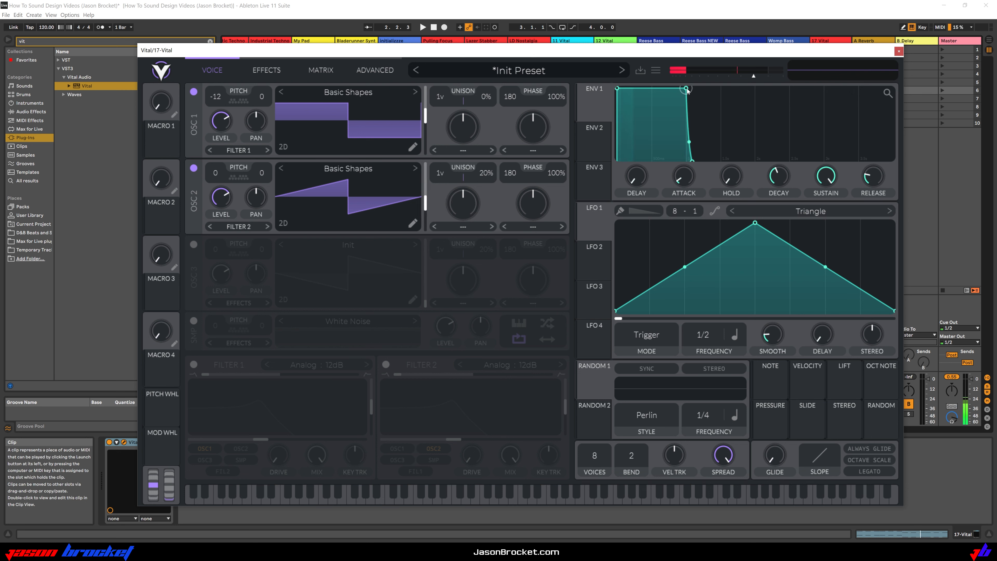
drag(686, 89, 650, 169)
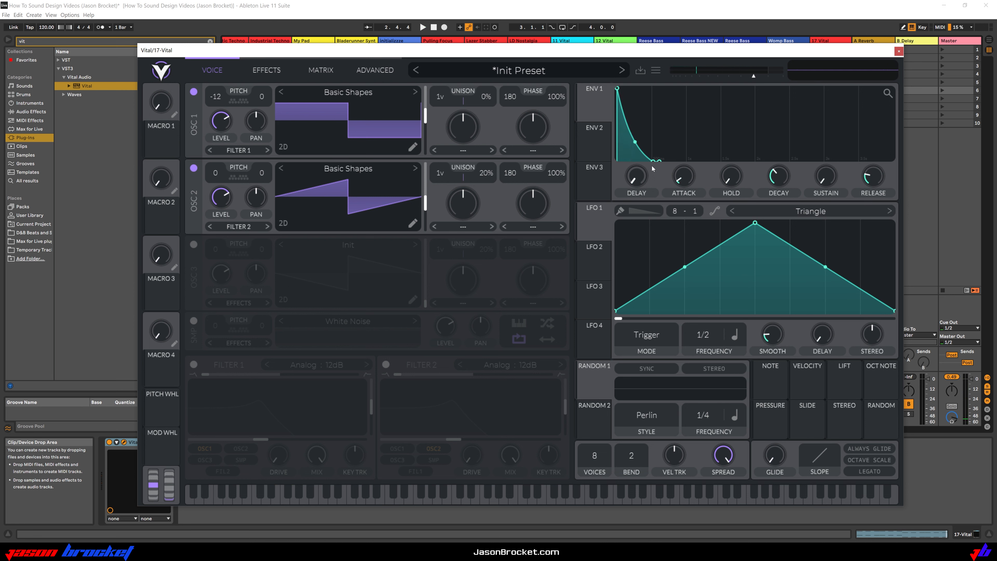
Enable the sampler with the River sample and audition it with the two oscillators
click(194, 321)
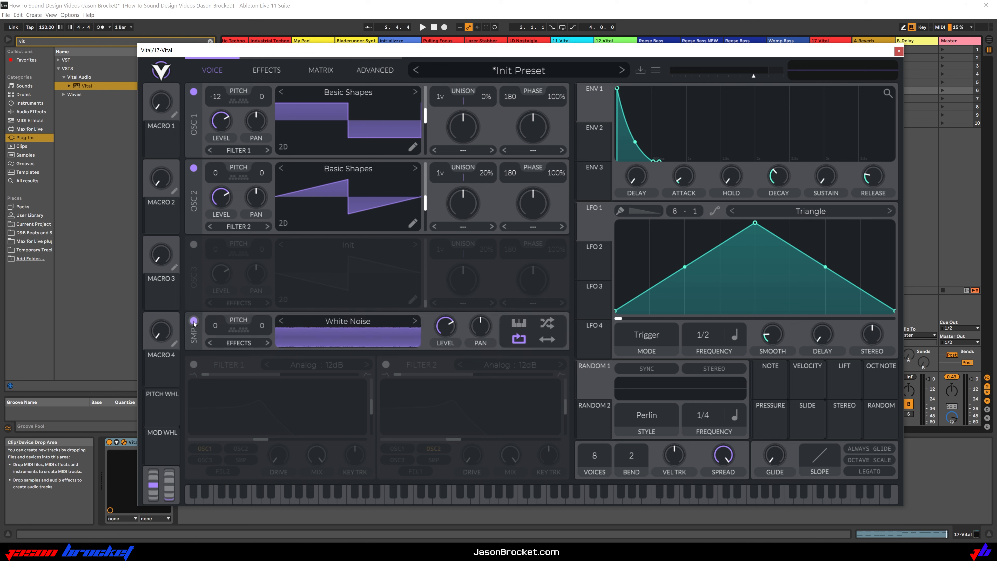
click(363, 322)
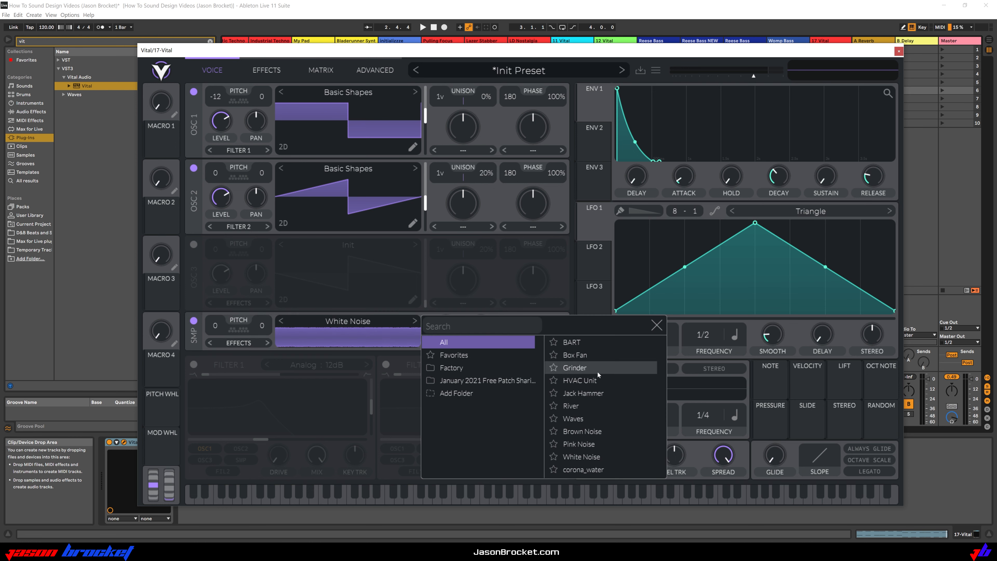
click(574, 408)
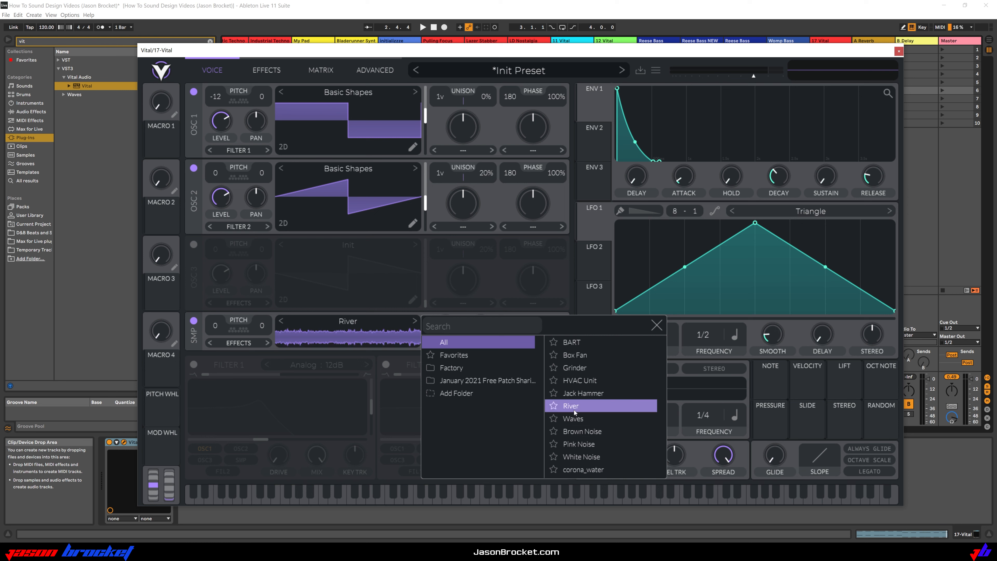
click(657, 326)
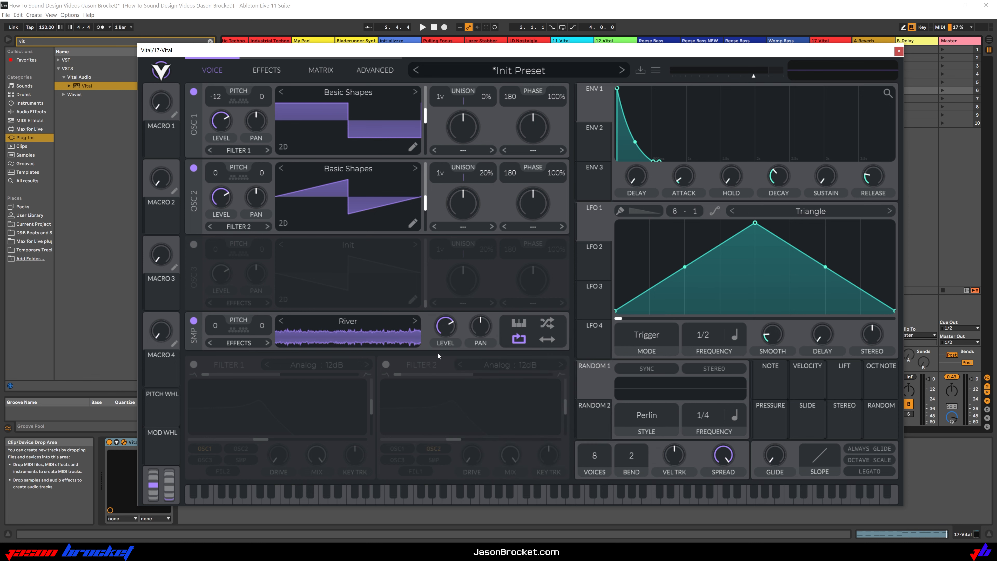
key(space)
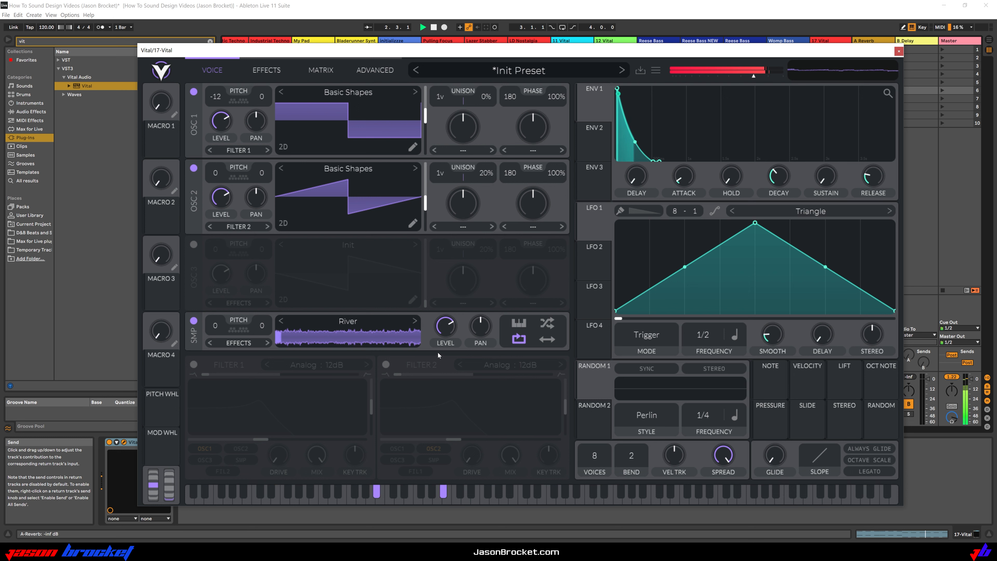
key(space)
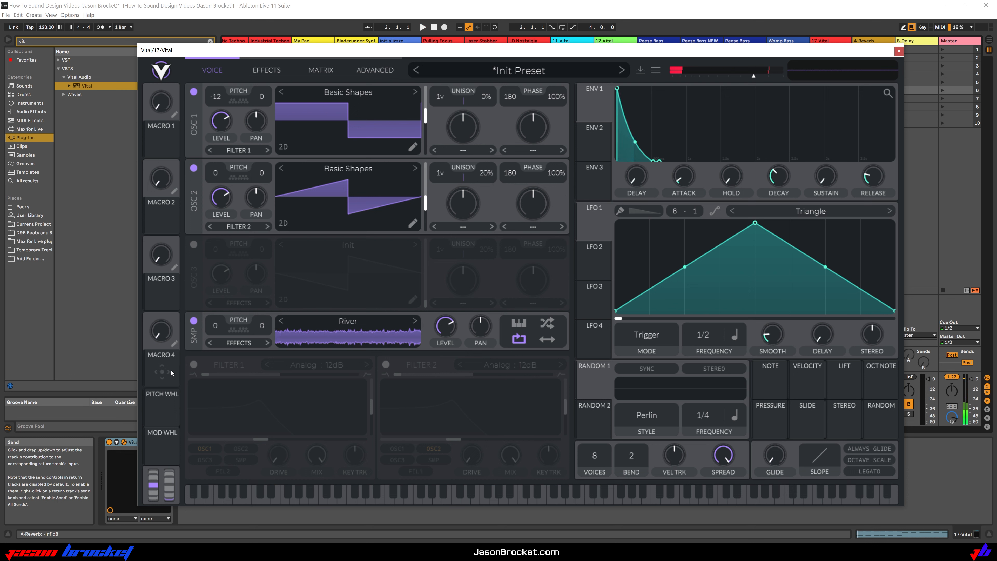
Enable filter 1 and set its type to Dirty 24dB
click(194, 365)
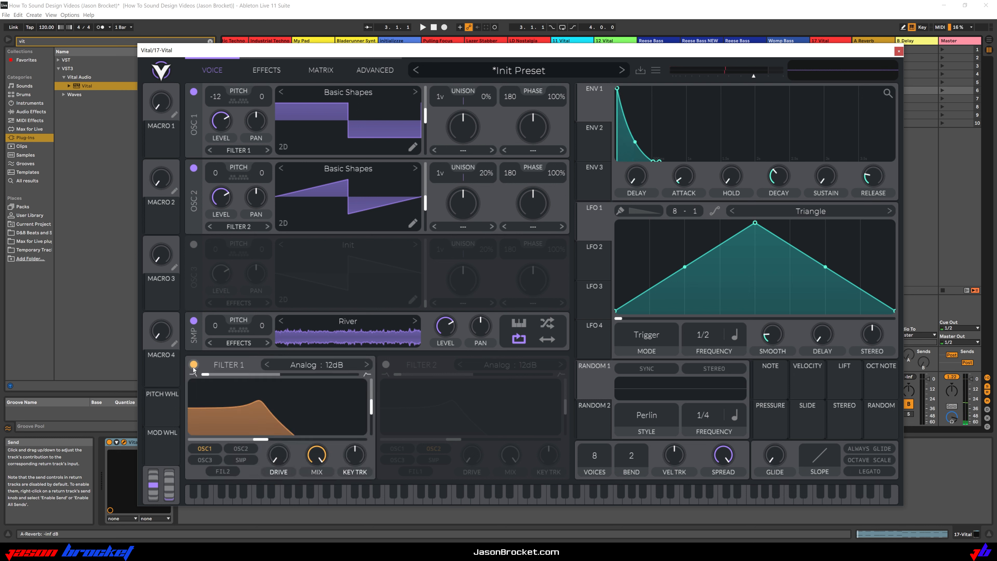
click(295, 370)
click(389, 380)
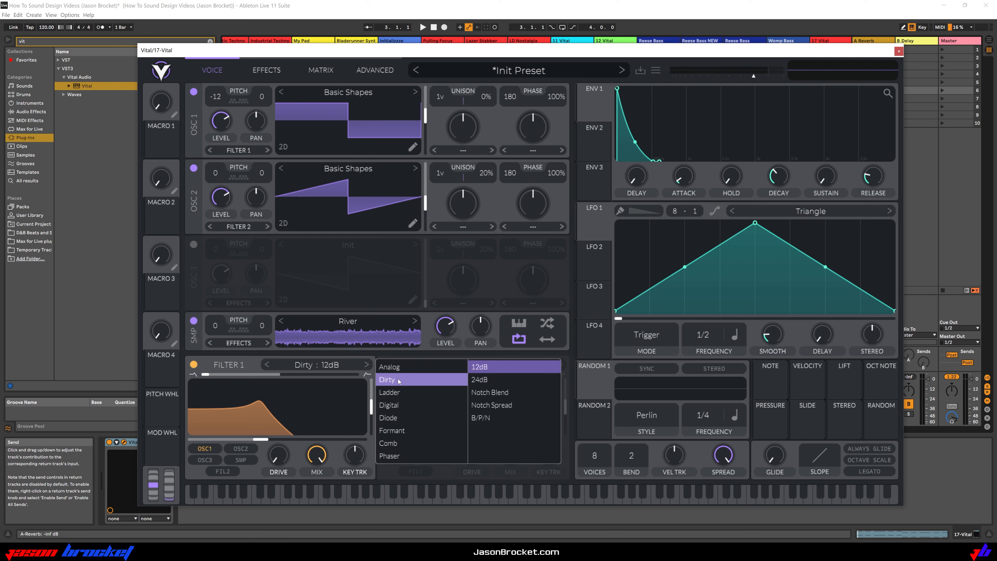
click(489, 379)
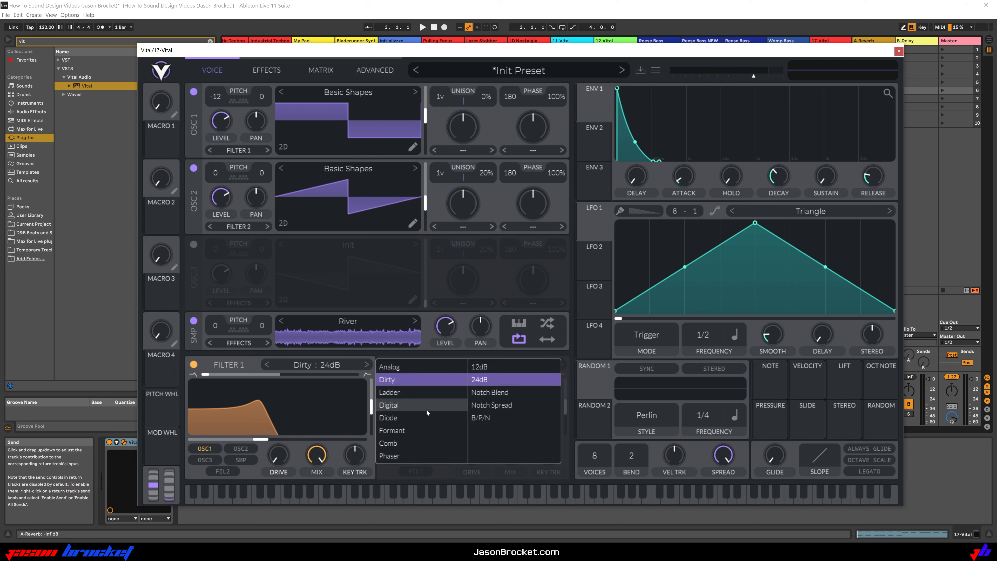
click(372, 411)
Lower filter 1's resonance slightly, raise its cutoff to about 32 semitones, and audition the filtered sound
drag(373, 411, 375, 419)
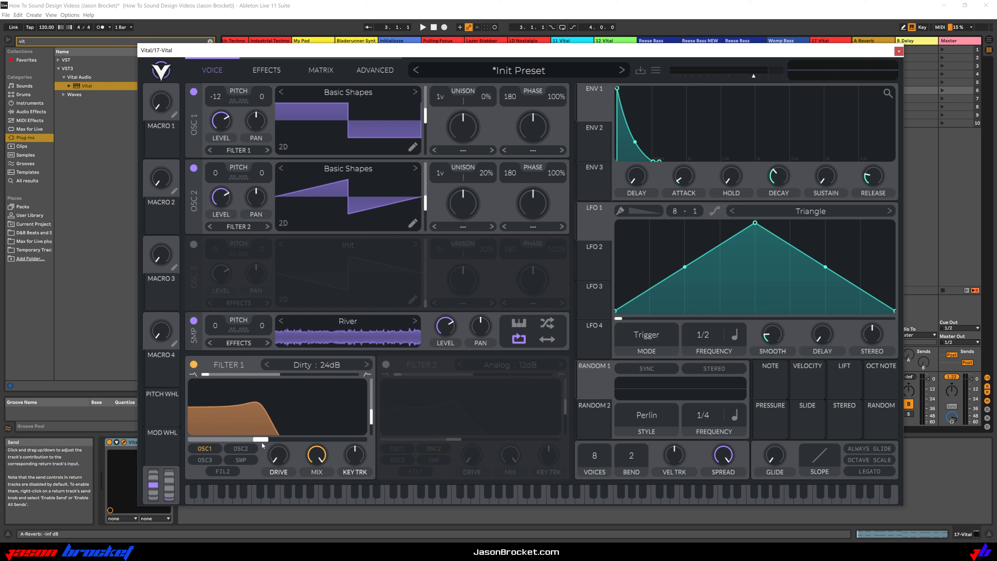
drag(262, 440, 308, 441)
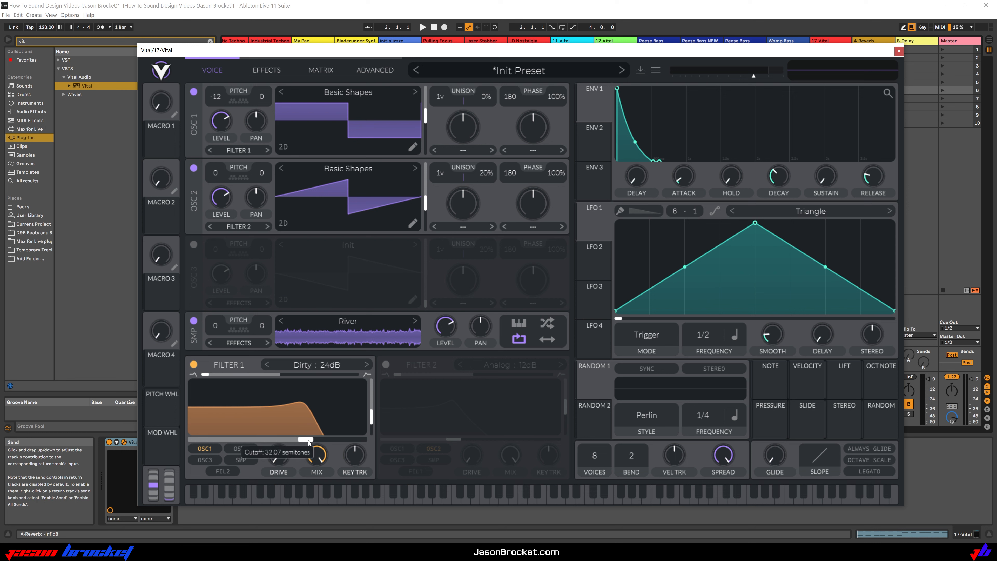
key(space)
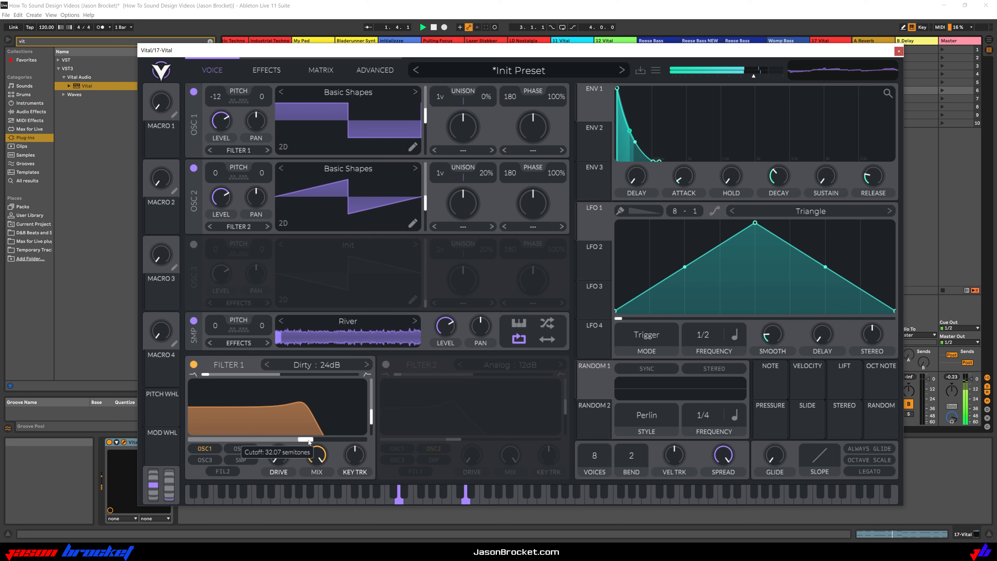
key(space)
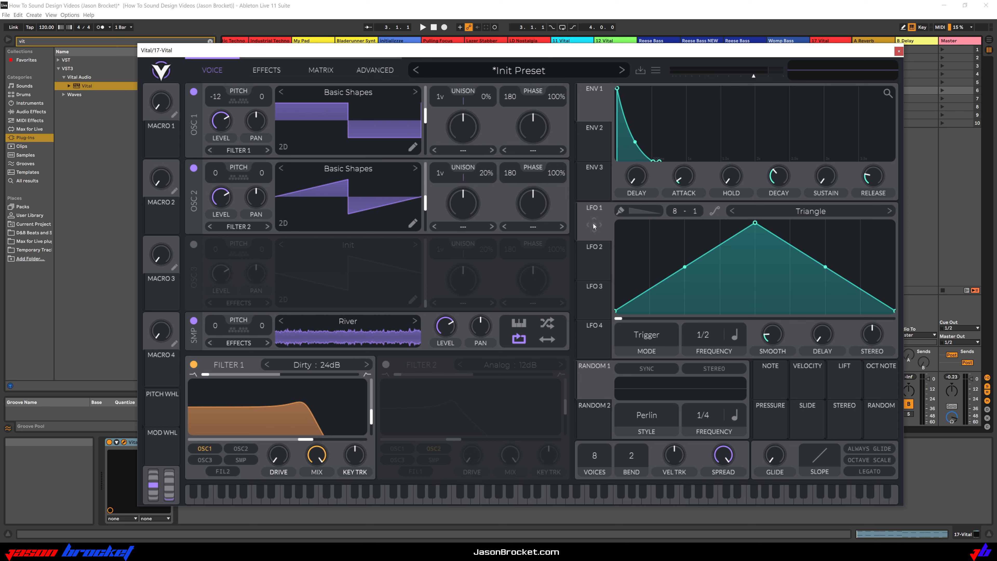
Assign LFO 1 to filter 1's cutoff and adjust the modulation amount
drag(594, 222, 288, 425)
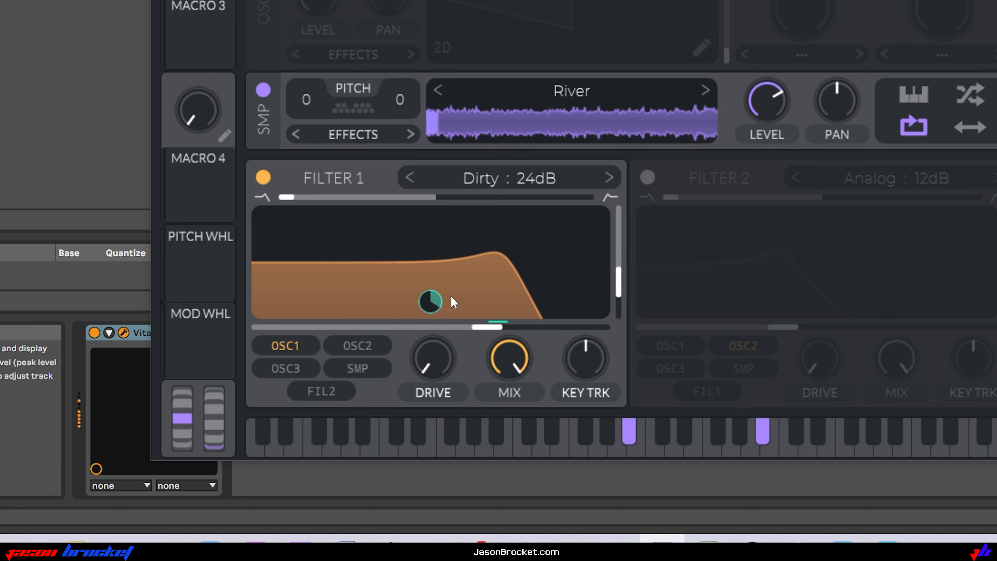
mouse_move(433, 302)
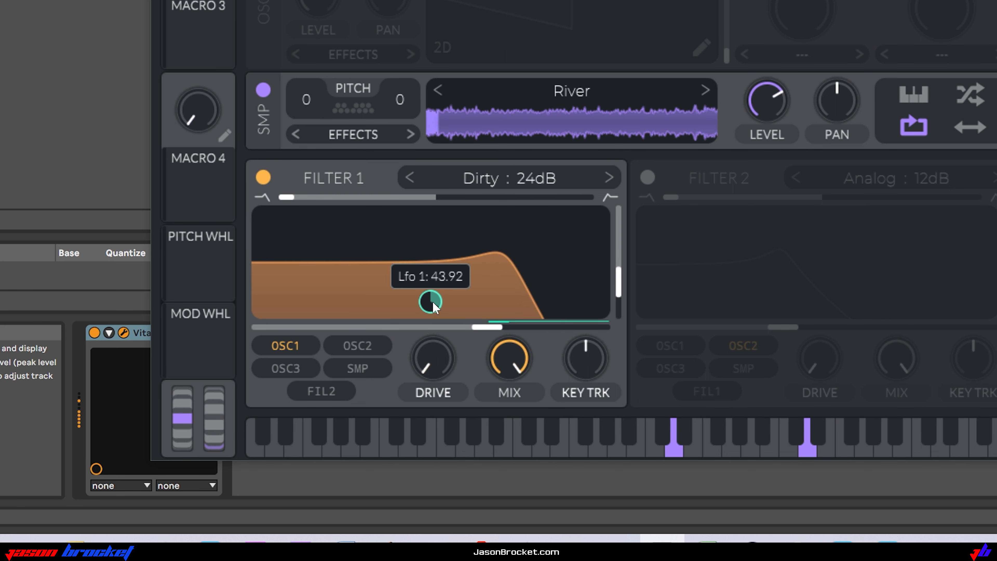
drag(433, 302, 432, 281)
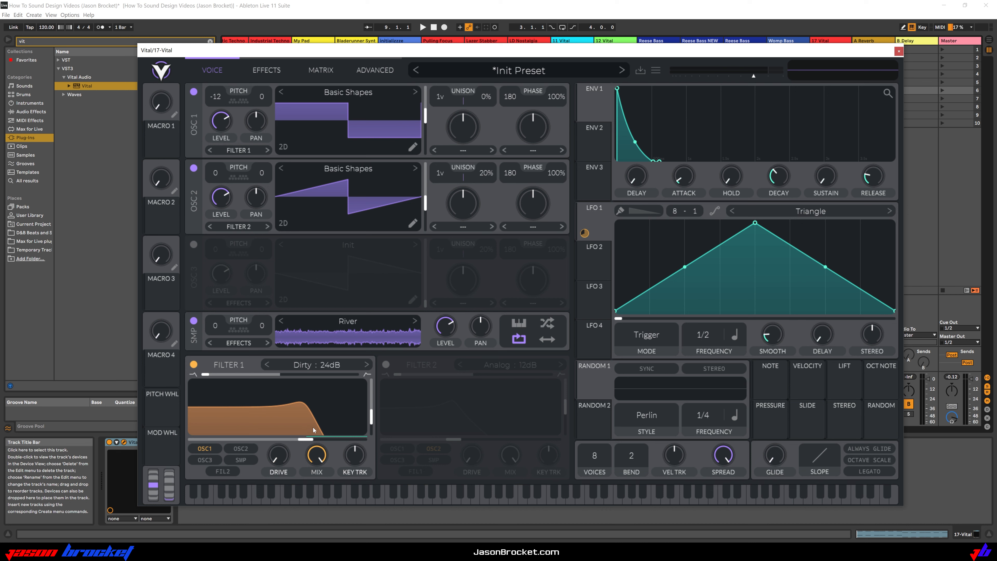
Enable the Eq effect and move it to the start of the effects chain
click(269, 71)
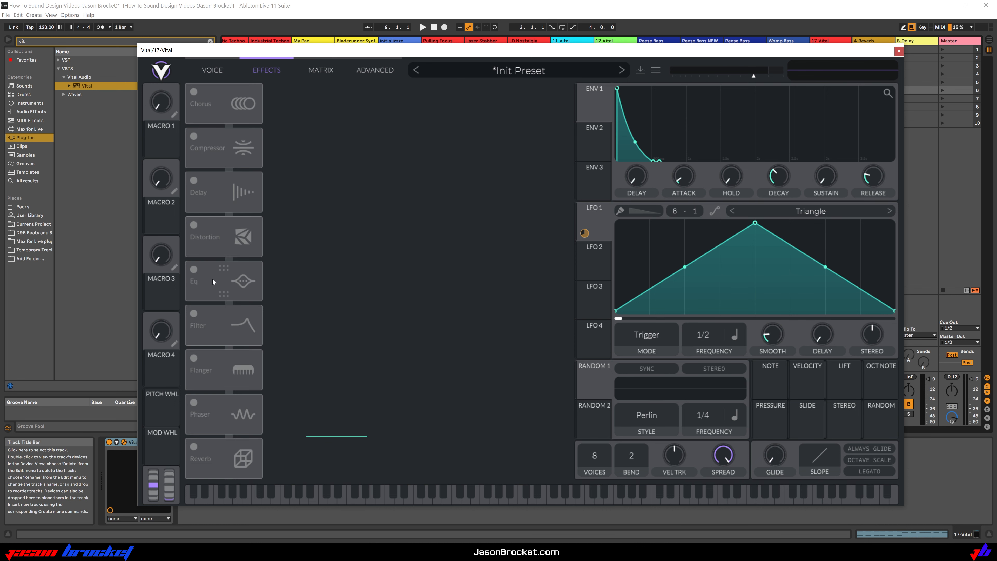
click(191, 270)
drag(225, 280, 224, 113)
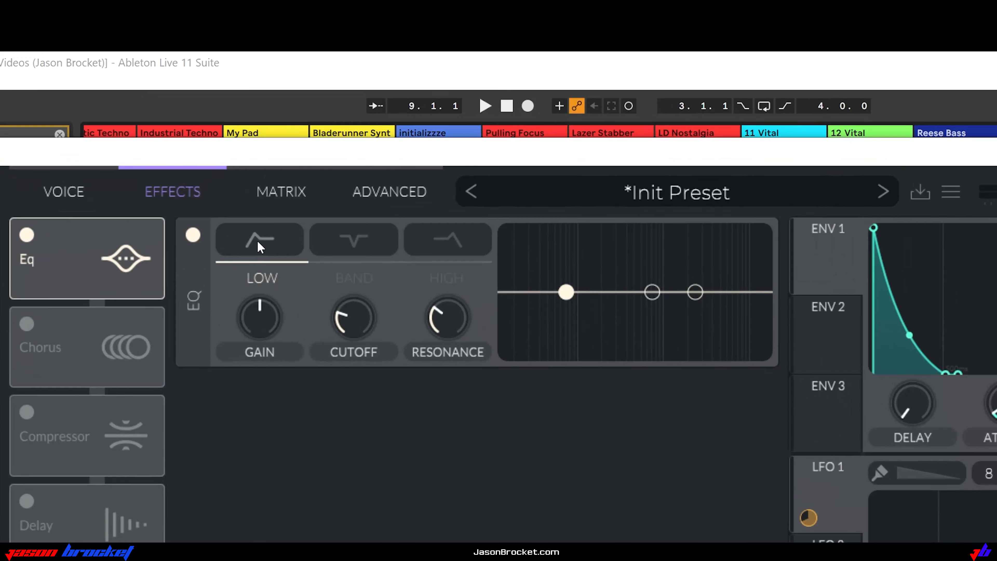
Switch the Eq's low band to a high-pass with cutoff about 34.6 semitones and gain about -8.6 dB during playback
click(257, 241)
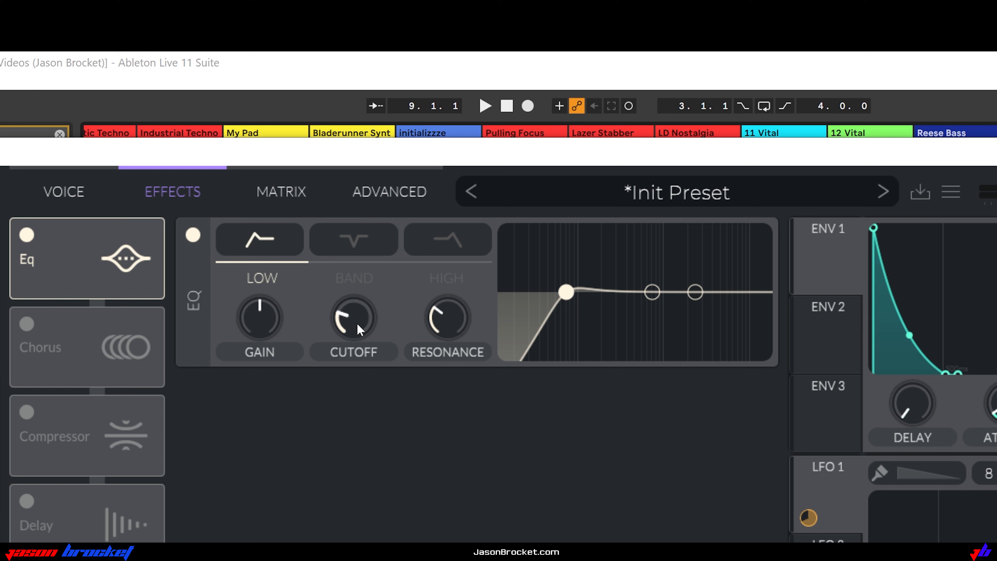
drag(357, 328, 376, 333)
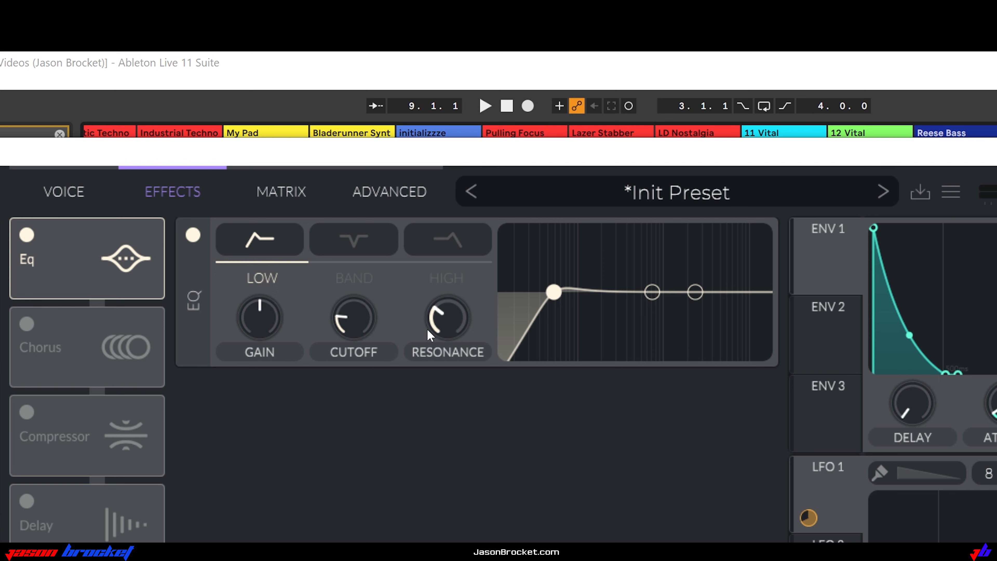
drag(262, 320, 264, 338)
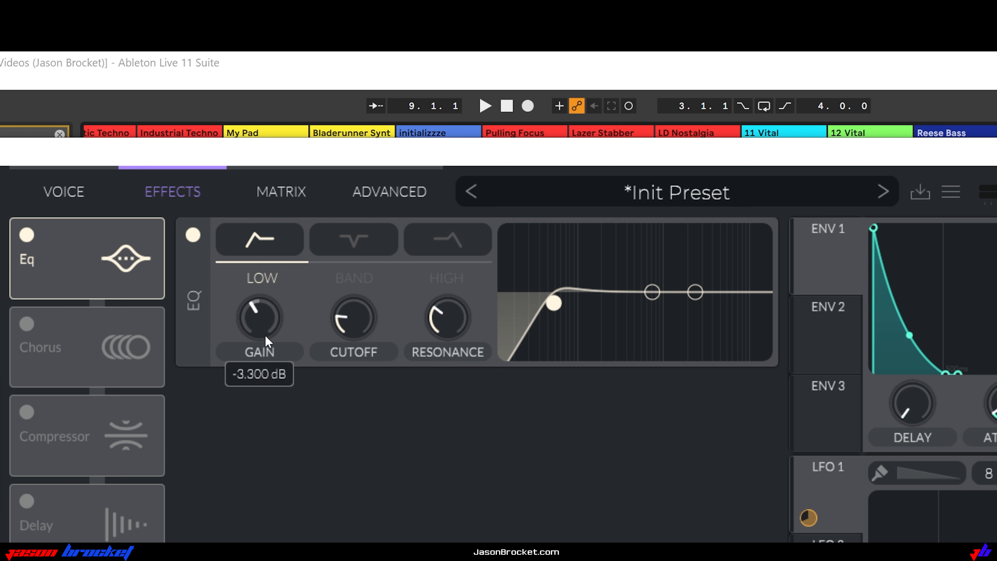
key(space)
drag(261, 319, 261, 320)
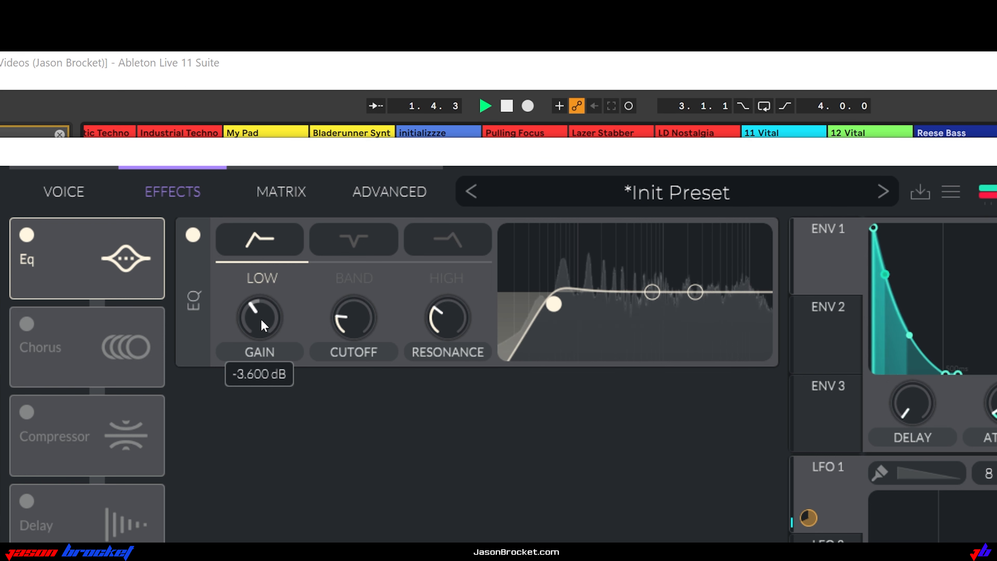
drag(554, 305, 556, 324)
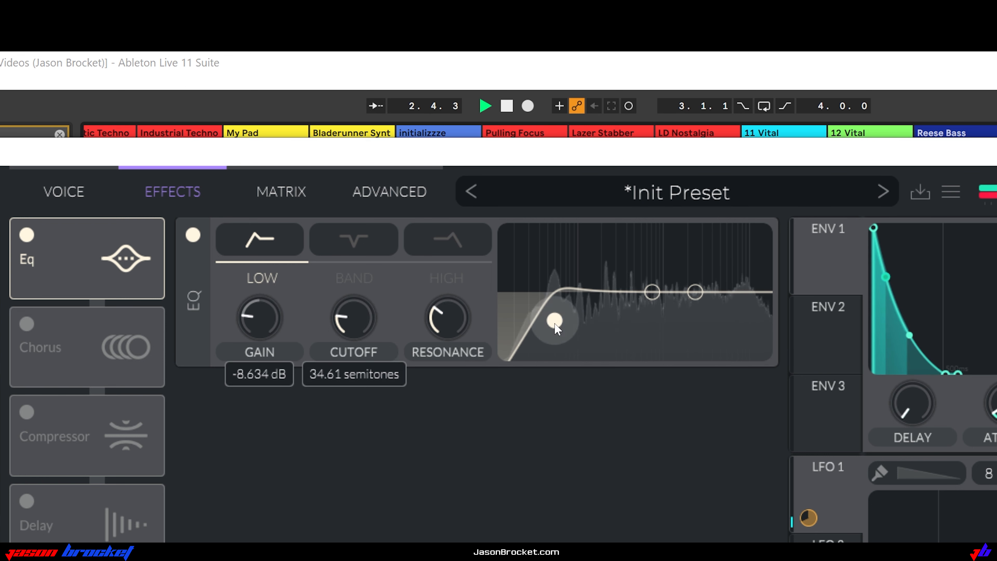
Lower the resonance of the Eq's low band to about 6.6% and raise the band's gain during playback
drag(441, 319, 443, 329)
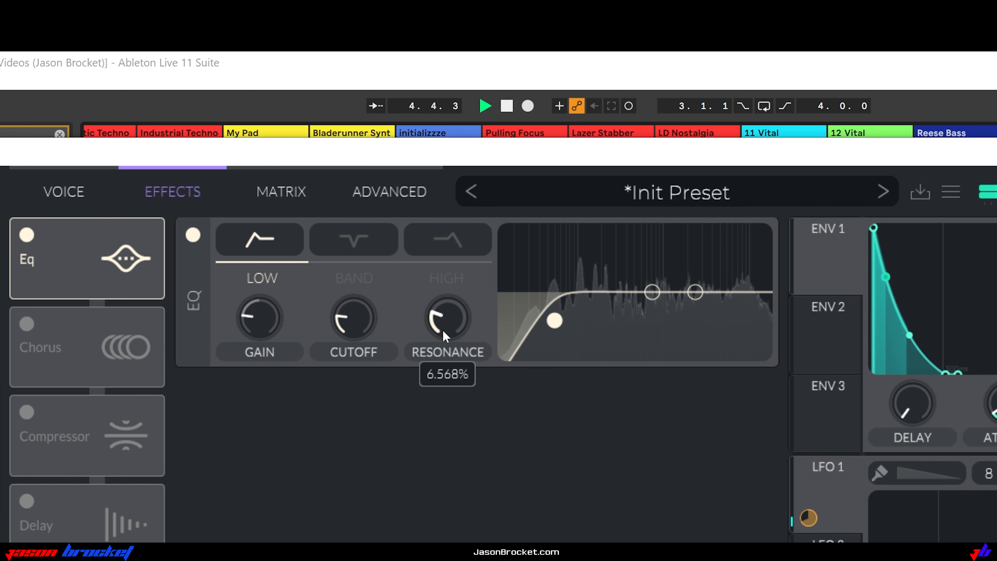
drag(256, 332, 262, 304)
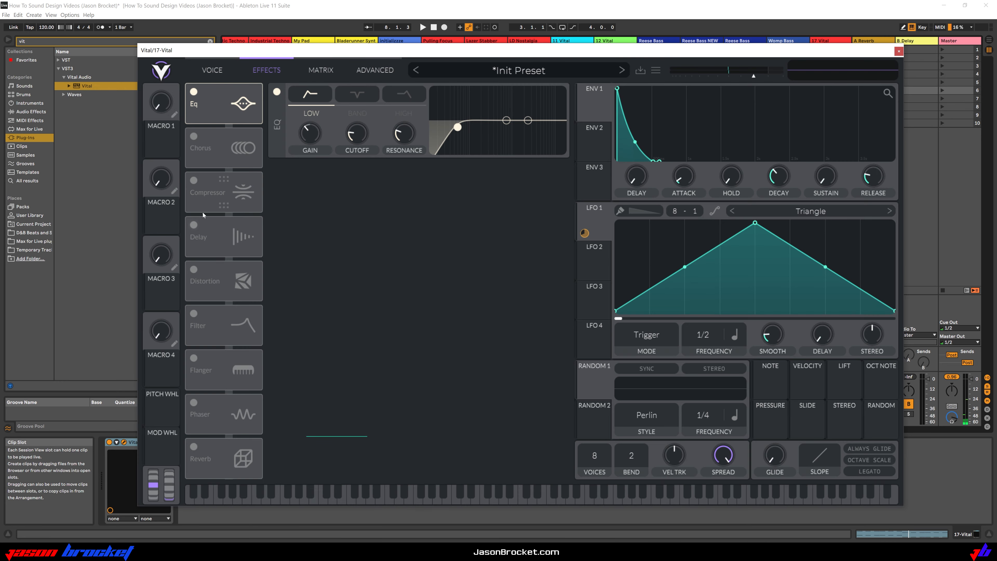
Enable the Distortion effect and audition the distorted sound
click(194, 270)
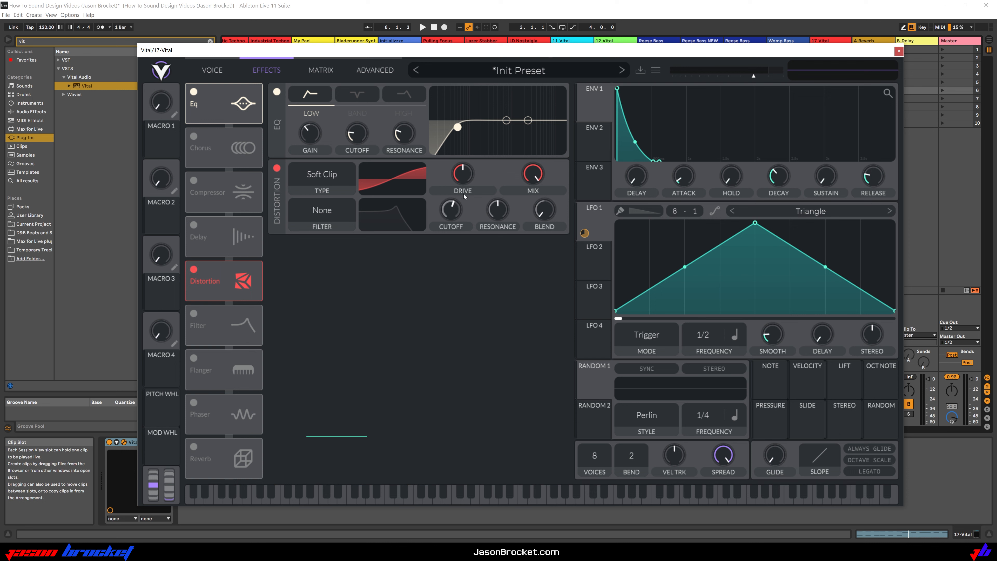
key(space)
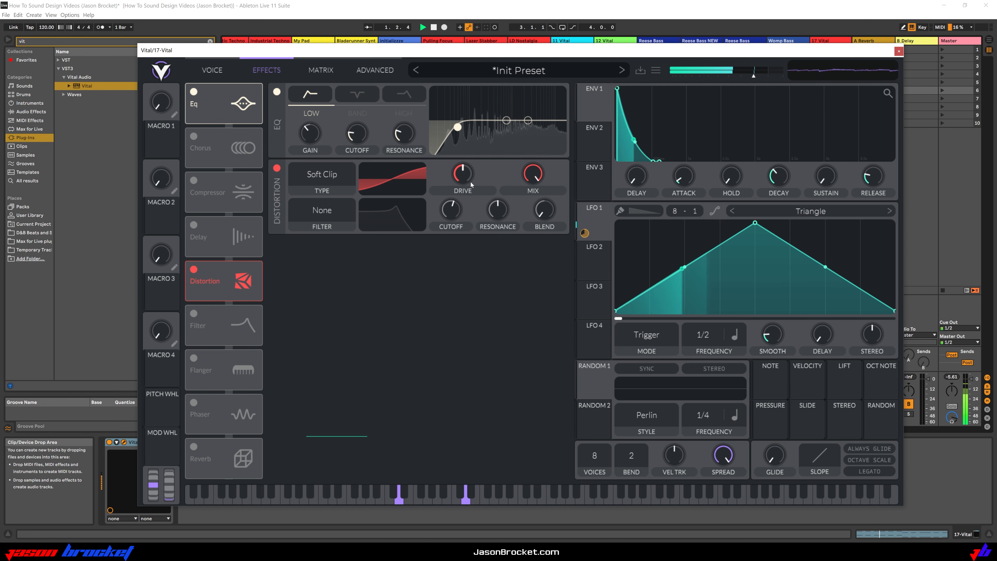
key(space)
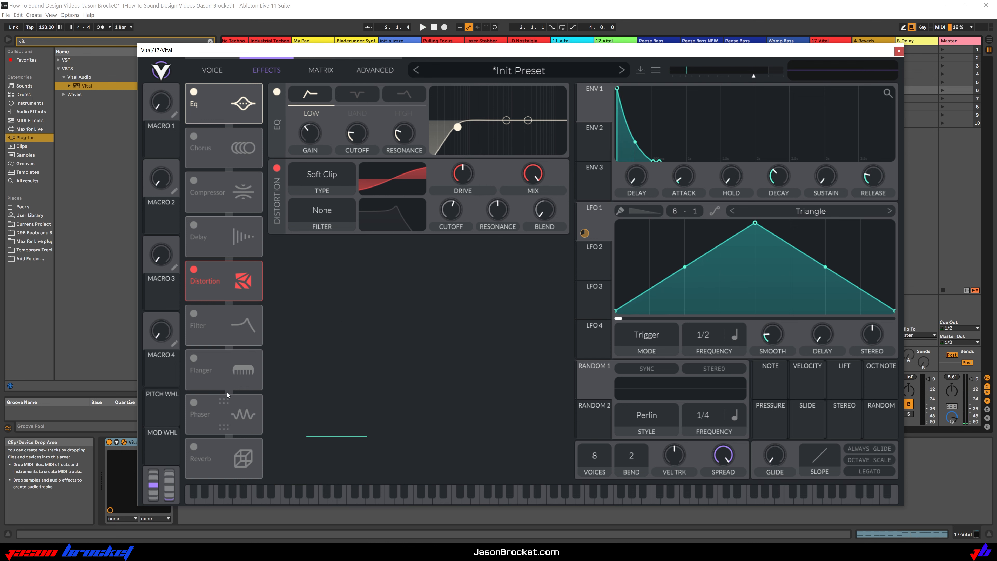
Enable the Delay effect and place it directly after Distortion in the effects chain
click(198, 228)
drag(210, 227, 233, 277)
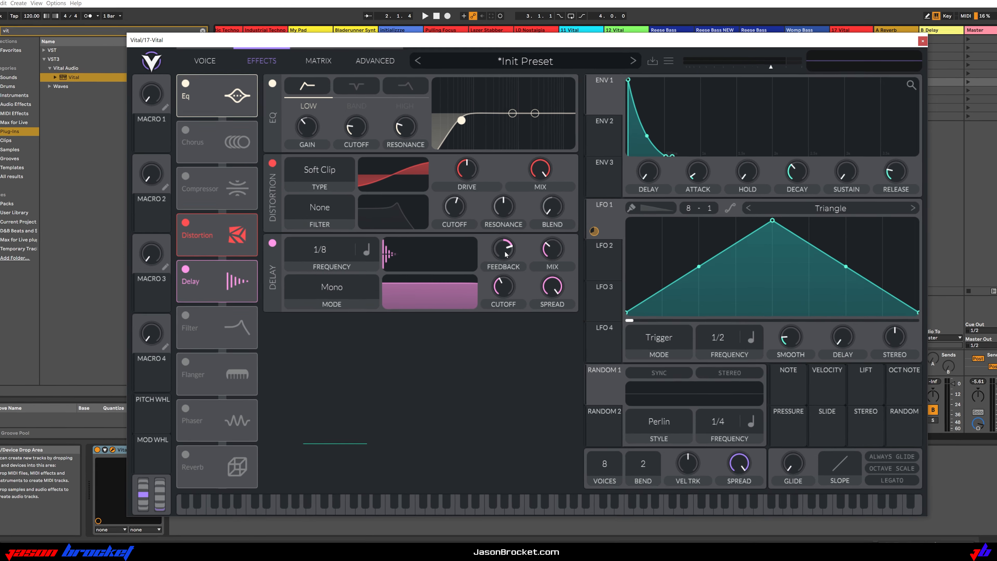
Raise the Delay's feedback slightly and set its mix to about 31% during playback
key(space)
drag(499, 250, 503, 249)
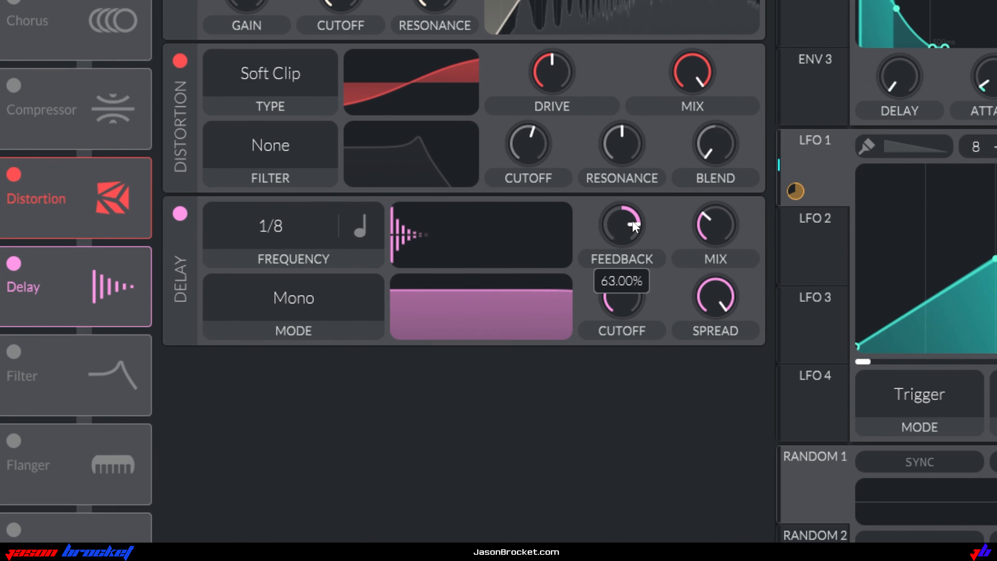
drag(633, 221, 640, 216)
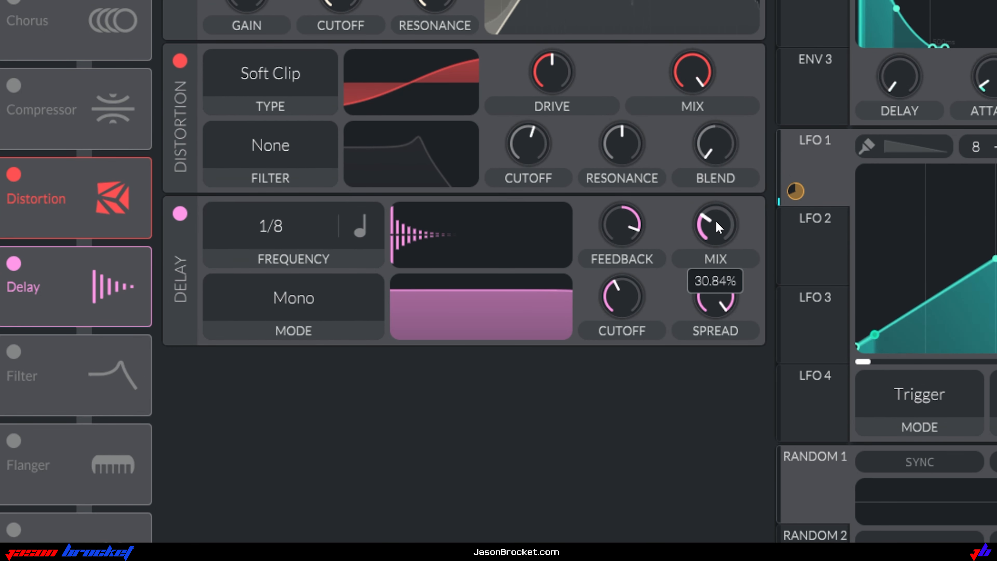
drag(717, 221, 717, 219)
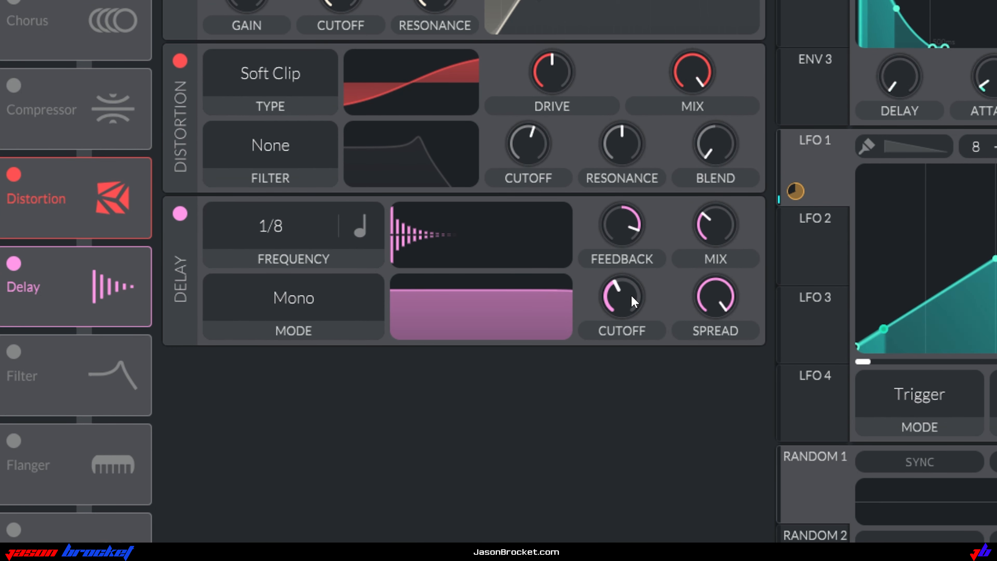